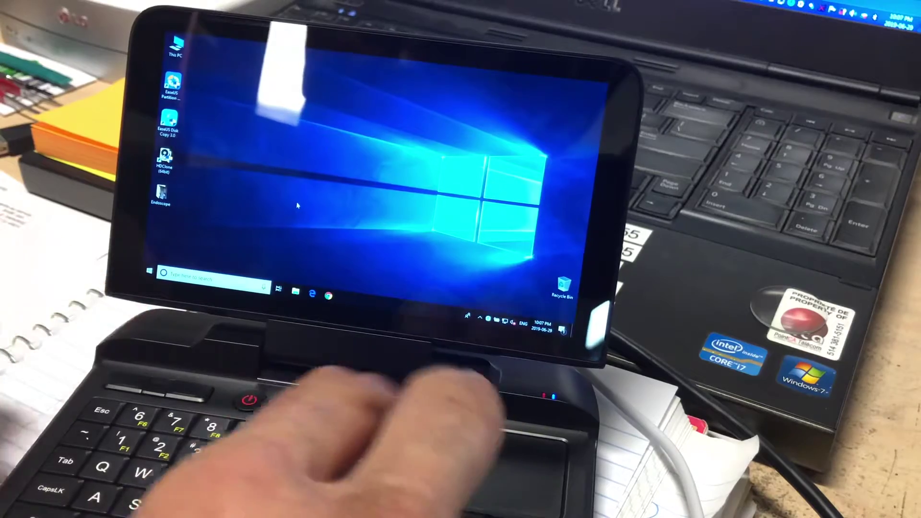
# Step: Launch Windows PowerShell as administrator, then as a standard window, from the Win+X menu
pyautogui.press('super+x')
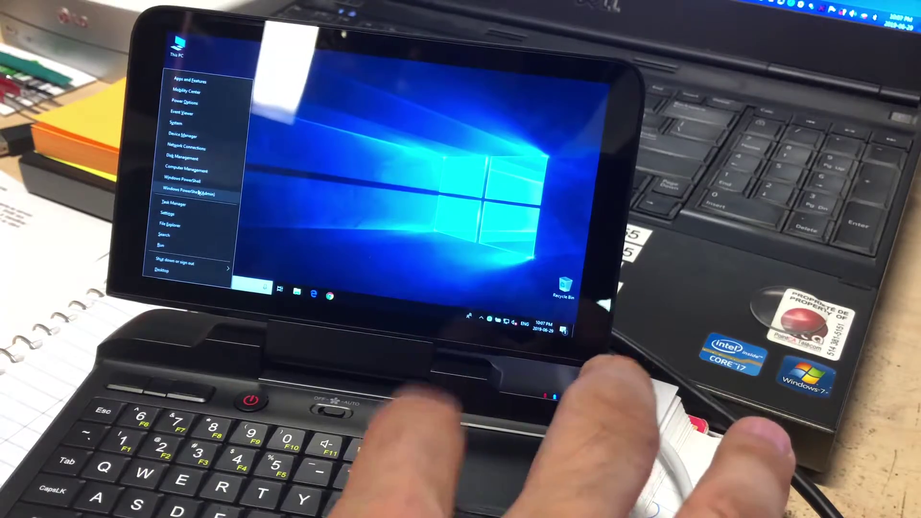
pyautogui.click(200, 192)
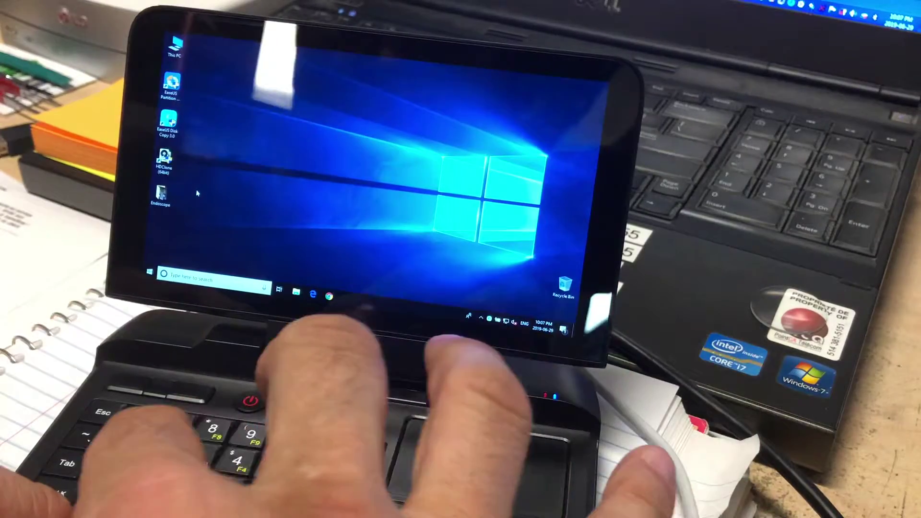
pyautogui.press('super+x')
pyautogui.click(193, 180)
# Step: Try Computer Management and Disk Management, dismissing the error dialog each one shows
pyautogui.press('super+x')
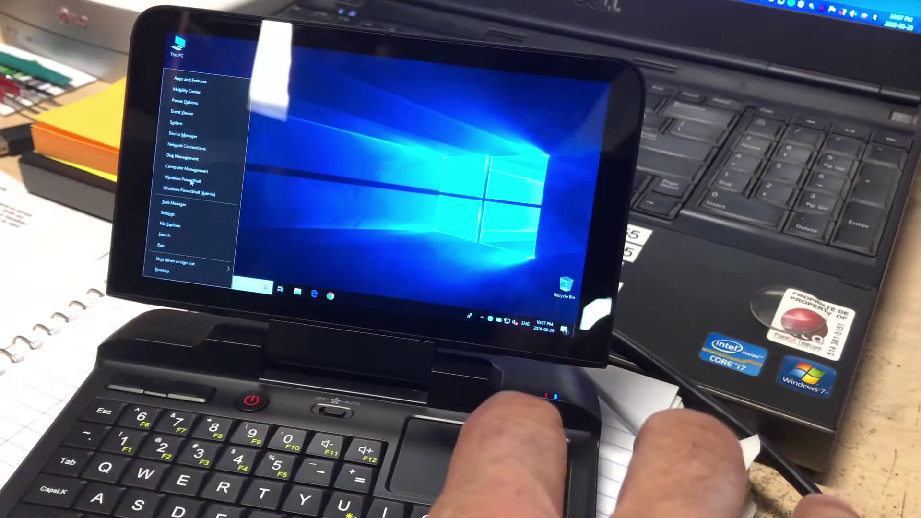
pyautogui.click(189, 169)
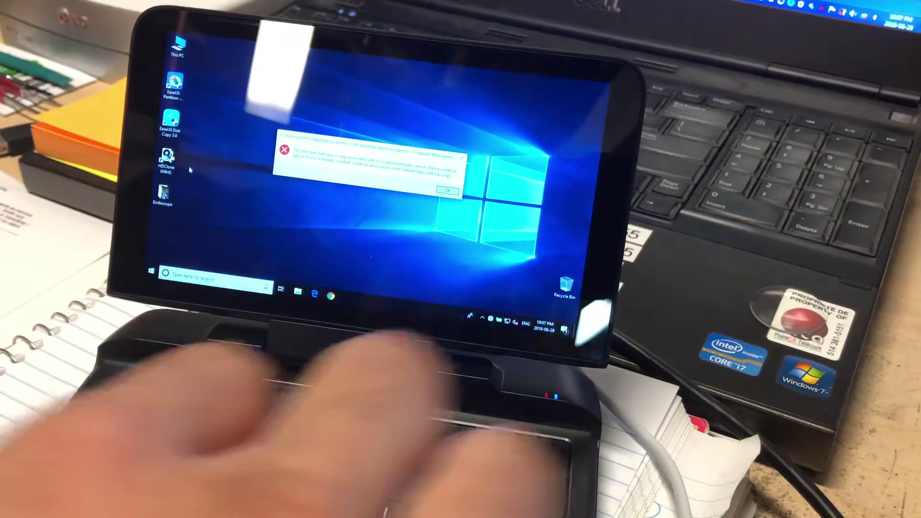
pyautogui.press('Return')
pyautogui.press('super+x')
pyautogui.click(184, 159)
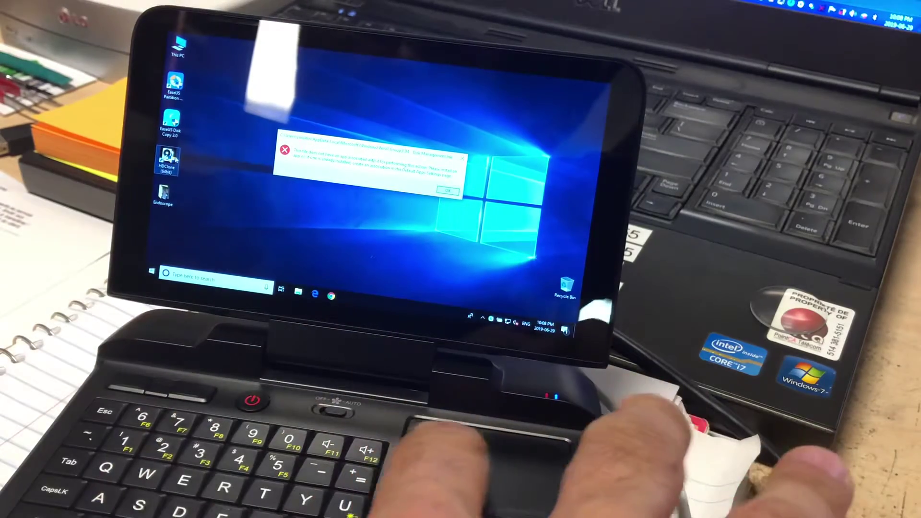
pyautogui.press('Return')
pyautogui.press('super+x')
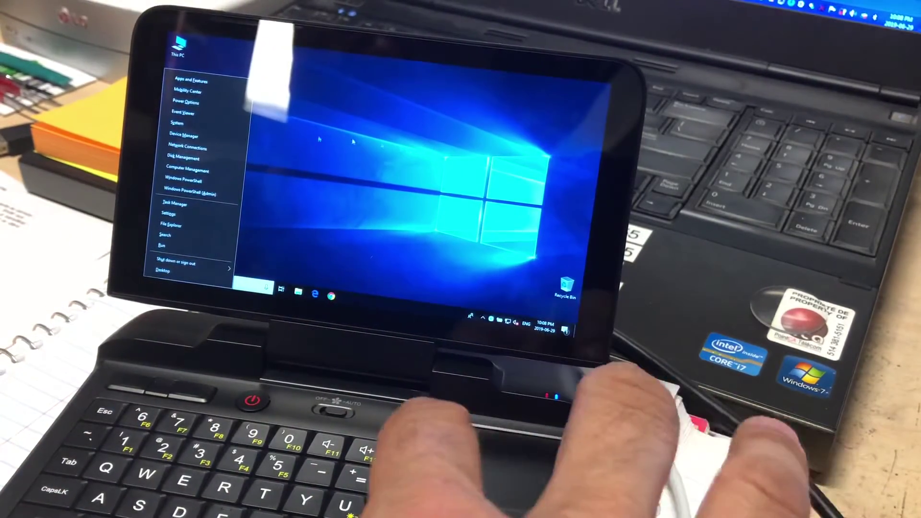
# Step: View and close the network status page, then try Device Manager and dismiss its error
pyautogui.click(191, 148)
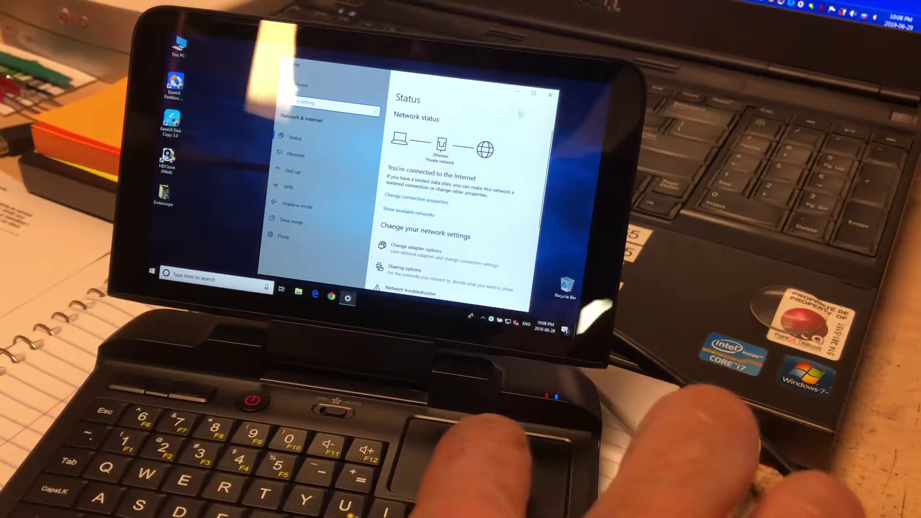
pyautogui.click(550, 96)
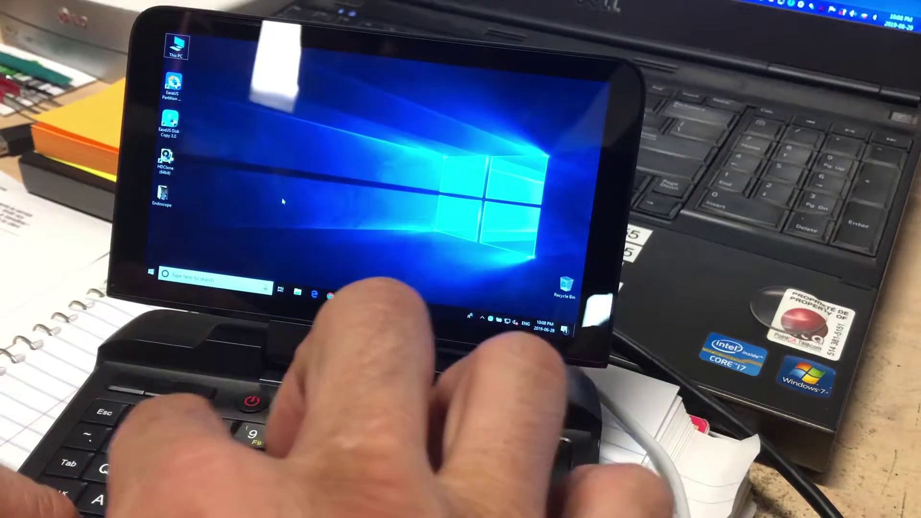
pyautogui.press('super+x')
pyautogui.click(189, 139)
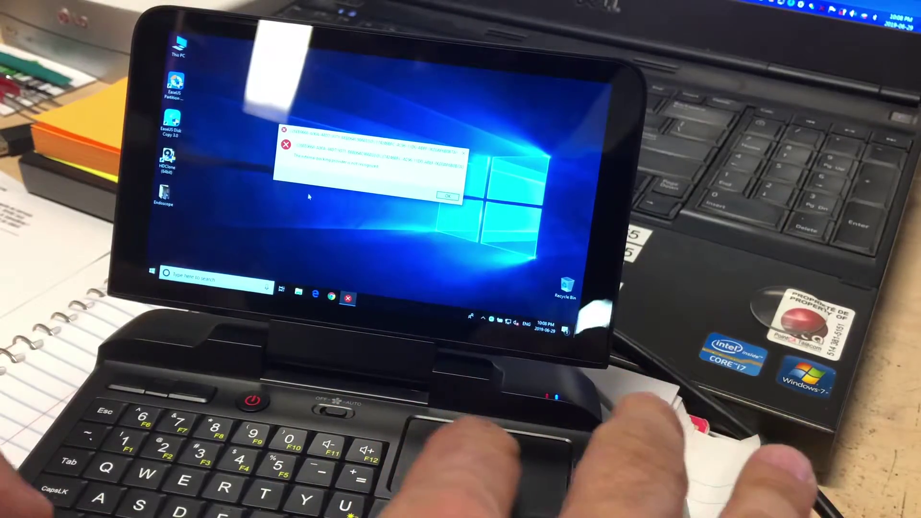
pyautogui.press('Return')
pyautogui.press('super+x')
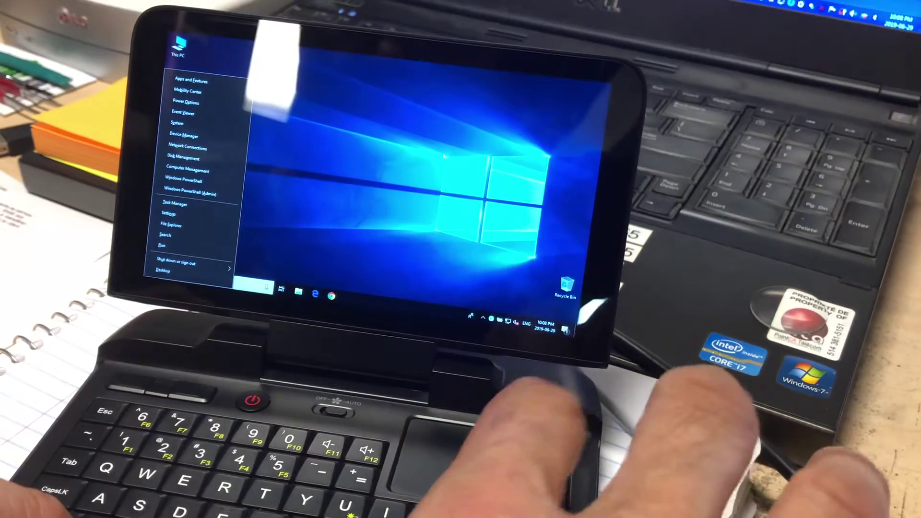
# Step: Review the About page specifications and confirm Windows activation with a digital license
pyautogui.click(177, 122)
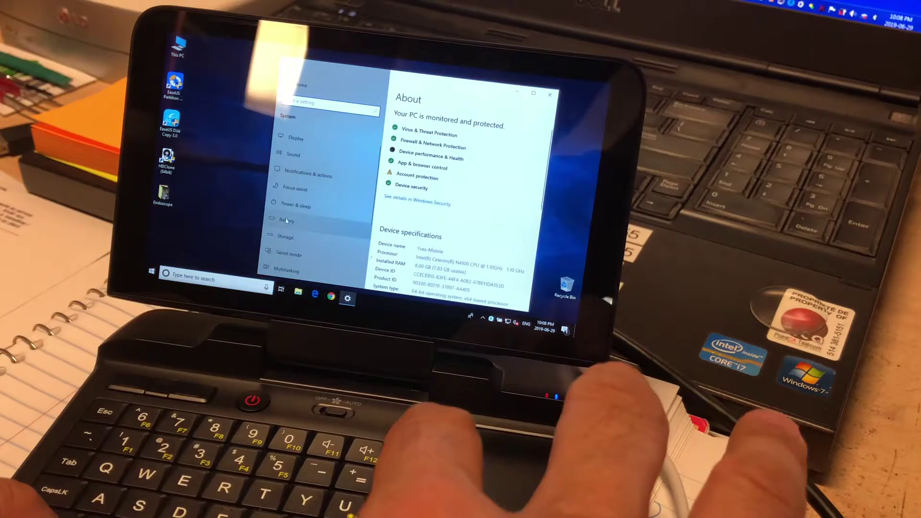
pyautogui.scroll(-3, 448, 224)
pyautogui.scroll(-3, 448, 223)
pyautogui.scroll(3, 447, 224)
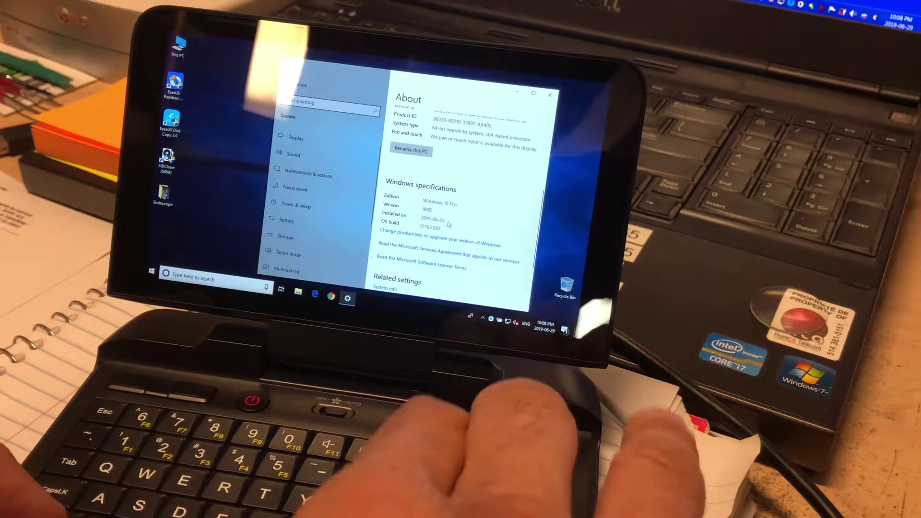
pyautogui.scroll(-3, 448, 224)
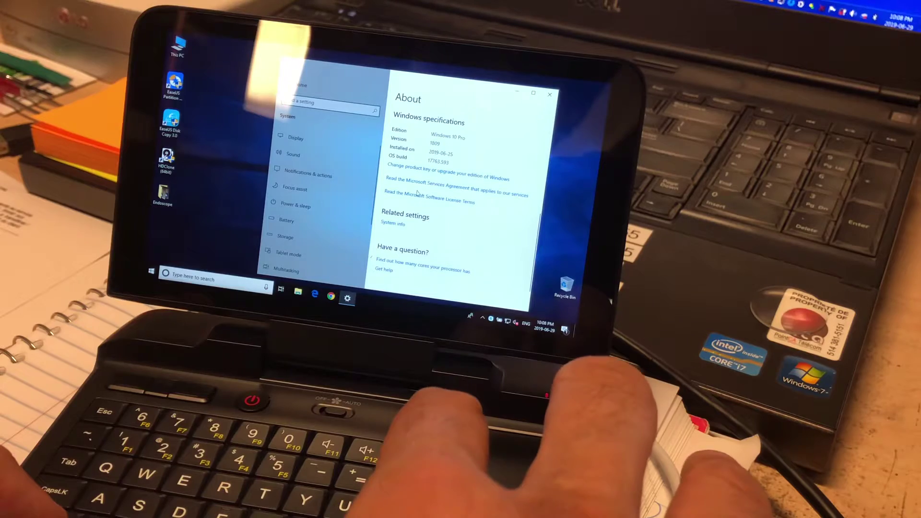
pyautogui.click(427, 174)
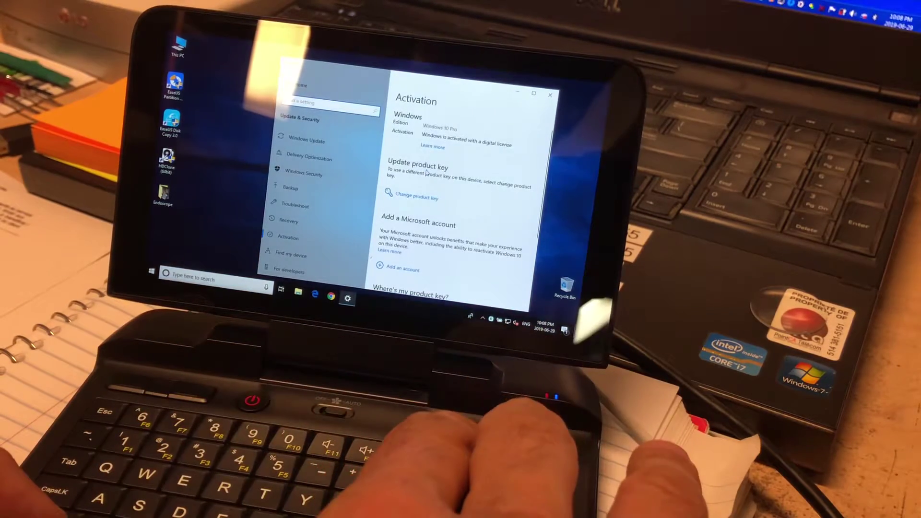
pyautogui.scroll(2, 427, 173)
pyautogui.scroll(-2, 426, 173)
pyautogui.scroll(3, 426, 173)
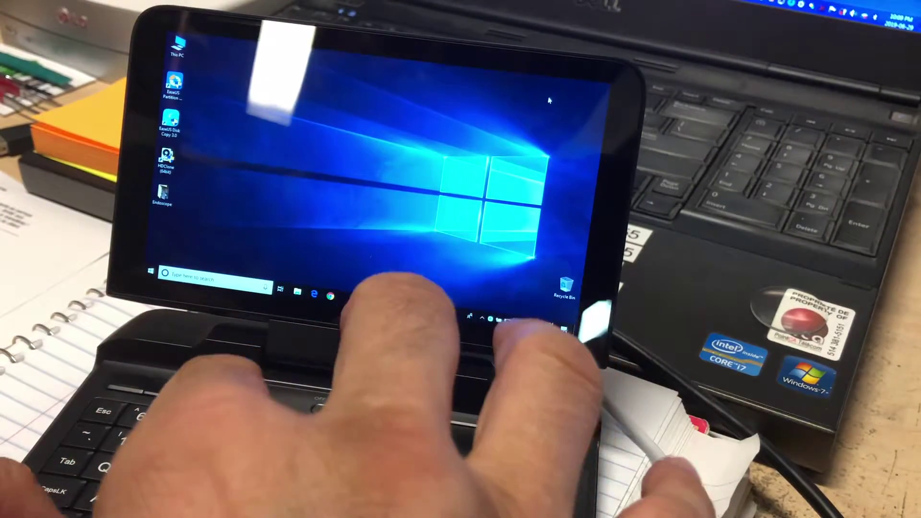
# Step: Open File Explorer and browse to Micro_PC_Driver on Local Disk (C:)
pyautogui.press('super+x')
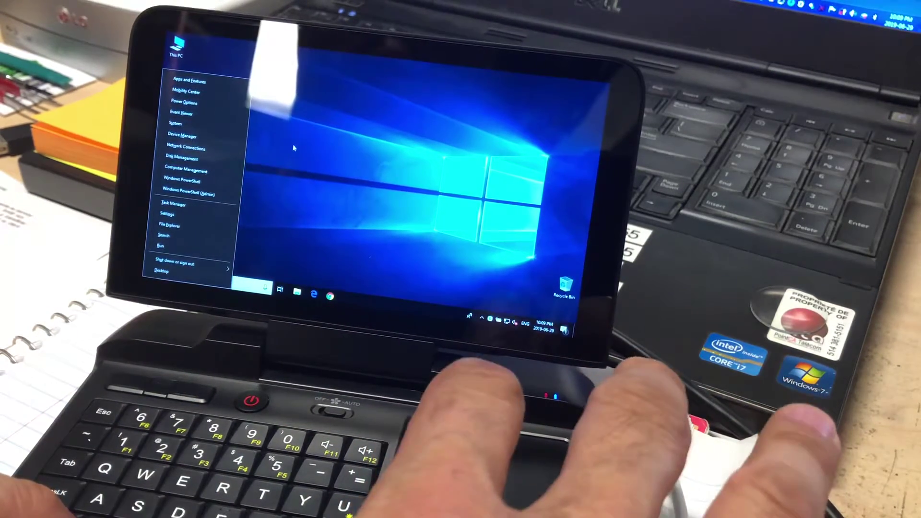
pyautogui.click(294, 147)
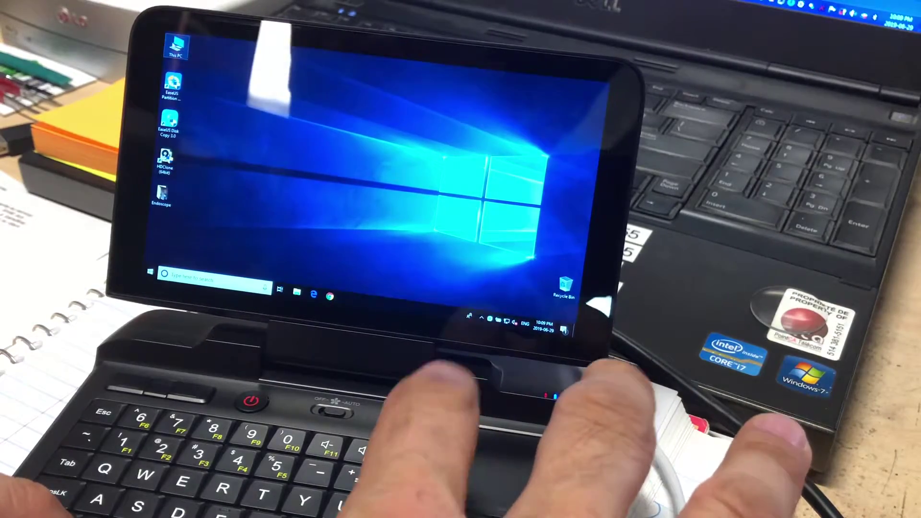
pyautogui.press('super+e')
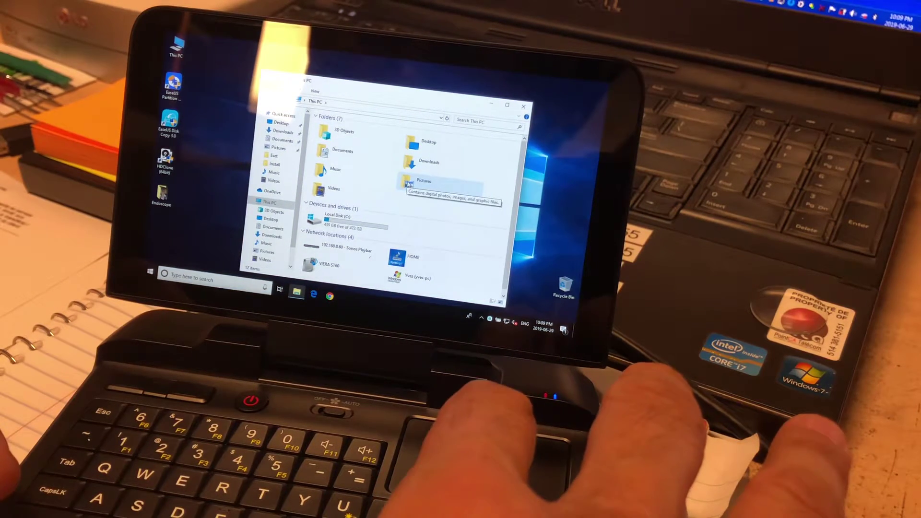
pyautogui.doubleClick(346, 222)
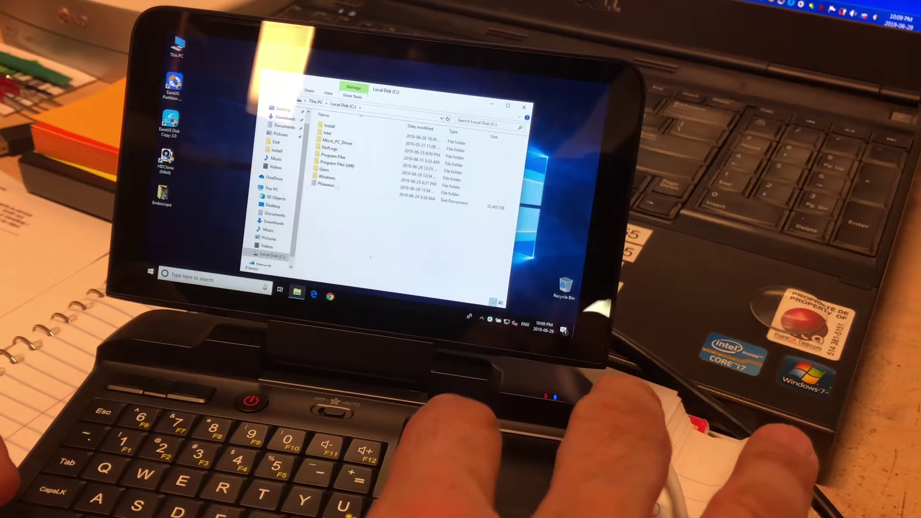
pyautogui.doubleClick(335, 143)
# Step: Open the Realtek audio driver folder and launch its Setup application
pyautogui.doubleClick(346, 128)
pyautogui.click(344, 130)
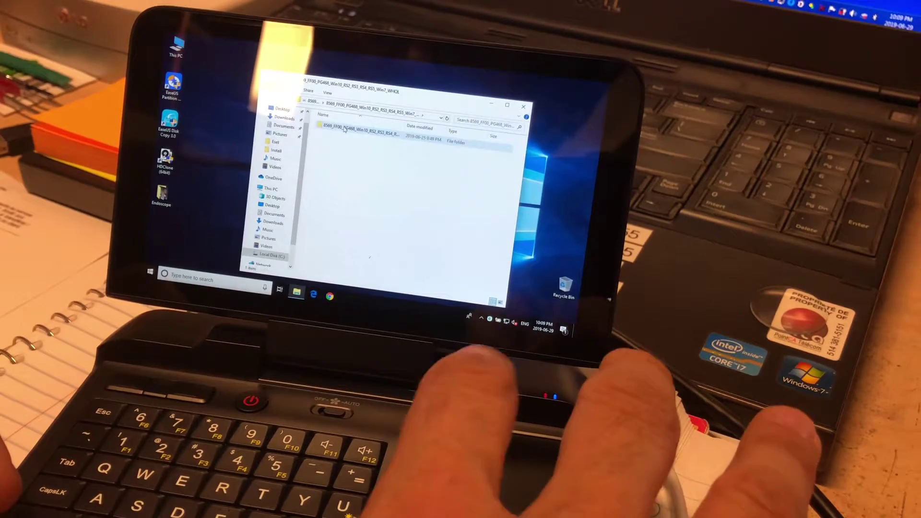
pyautogui.doubleClick(344, 129)
pyautogui.scroll(-3, 432, 208)
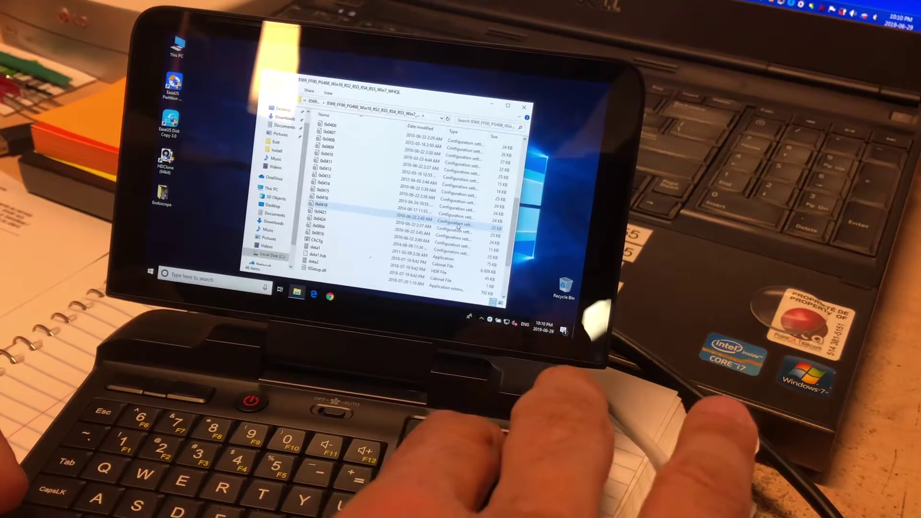
pyautogui.scroll(-3, 323, 258)
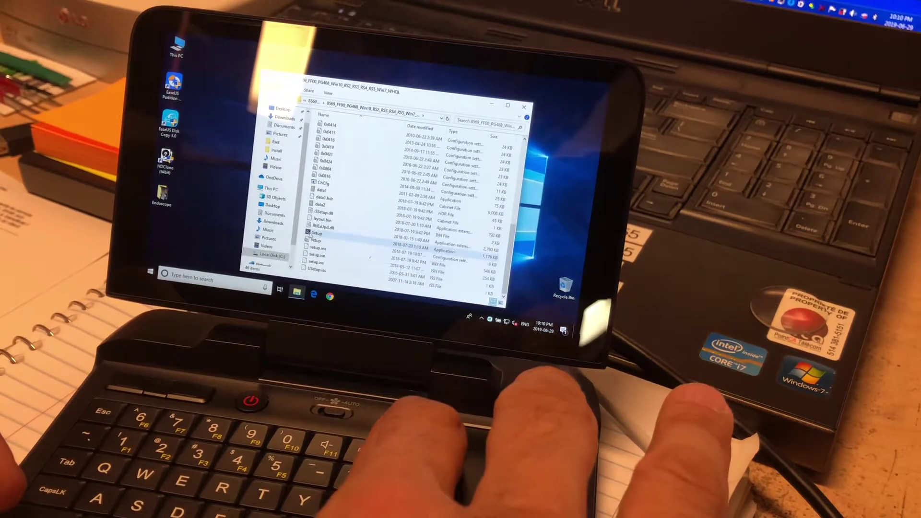
pyautogui.click(316, 239)
pyautogui.doubleClick(314, 233)
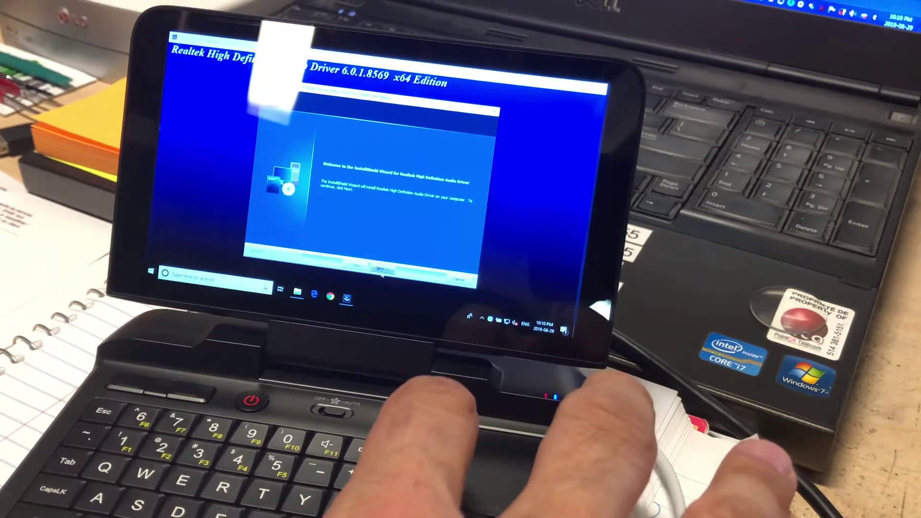
# Step: Advance past the Realtek InstallShield Wizard welcome page to begin installation
pyautogui.click(381, 269)
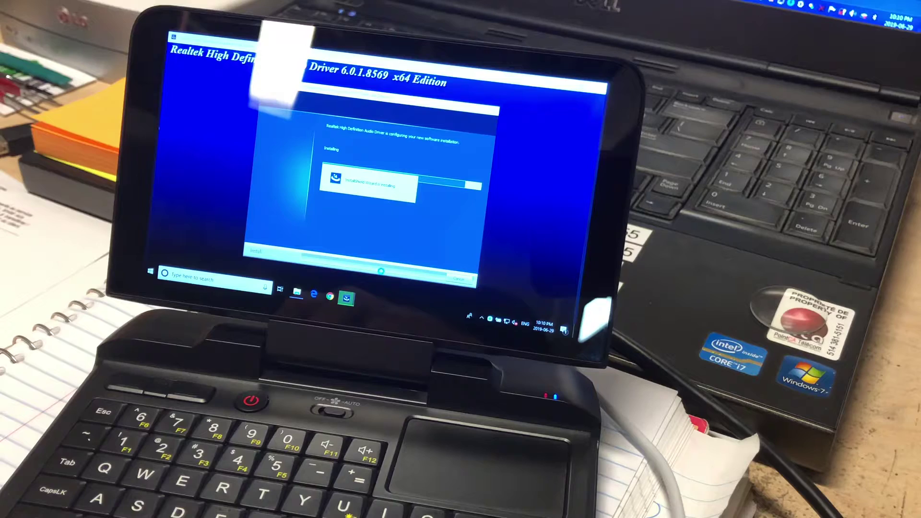
# Step: Acknowledge the Realtek installation error with OK and close the File Explorer window
pyautogui.click(409, 208)
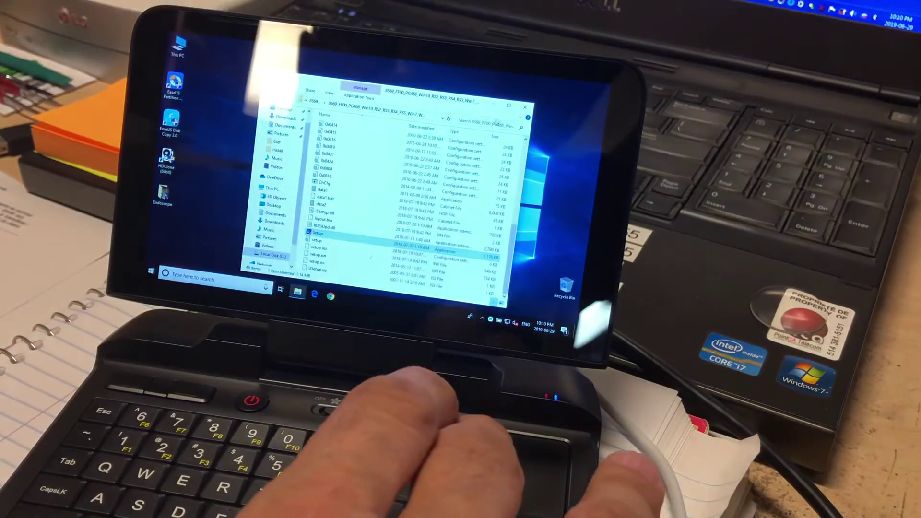
pyautogui.click(524, 108)
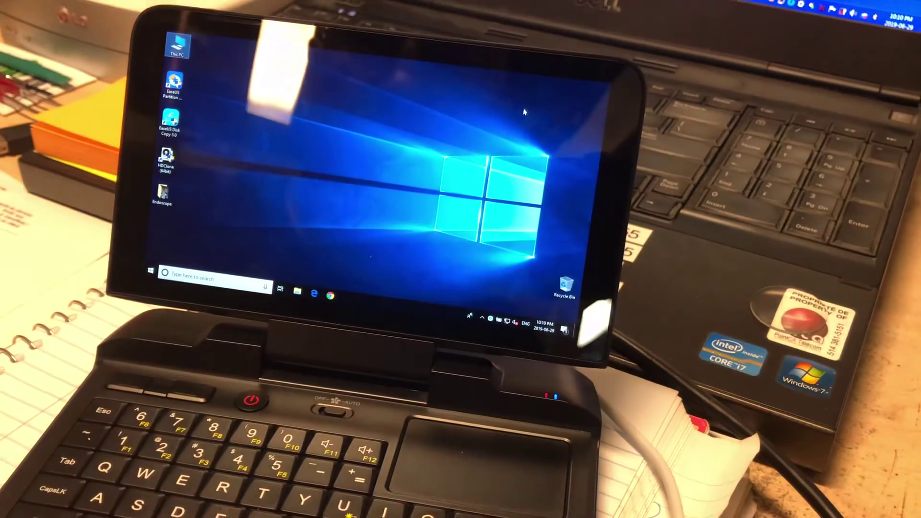